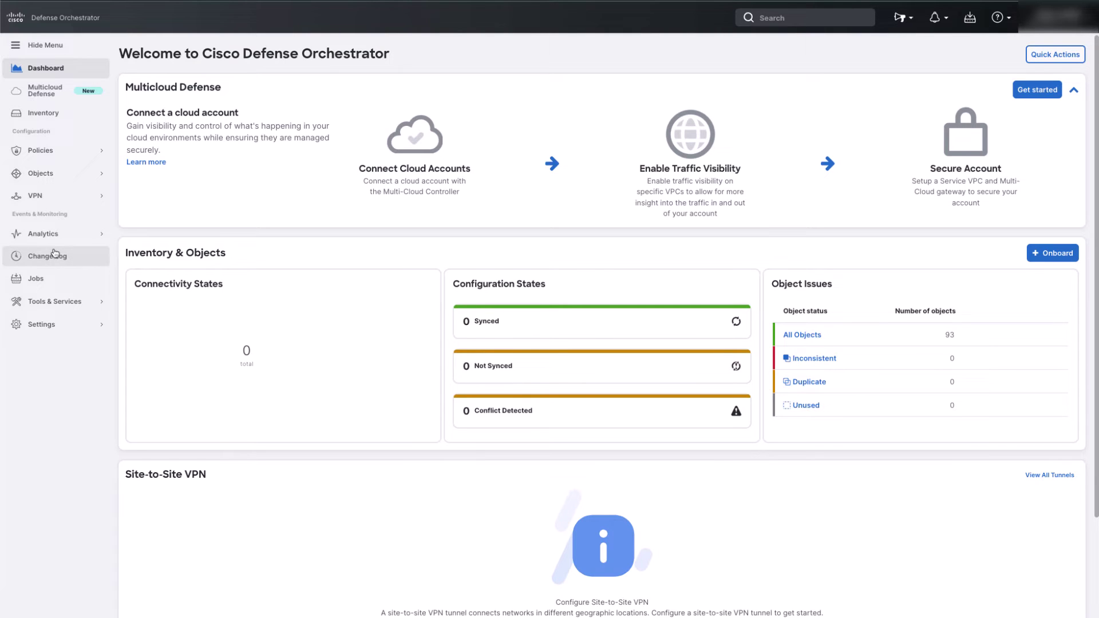
Step: From the empty Inventory, start onboarding a new device and choose the FTD option
click(58, 116)
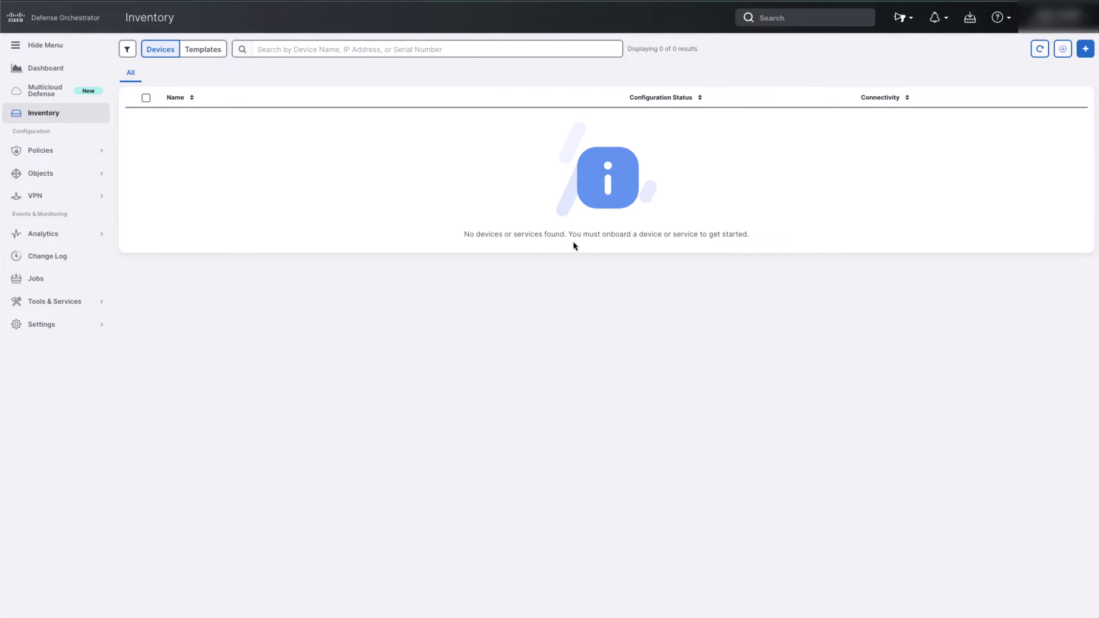
click(1085, 51)
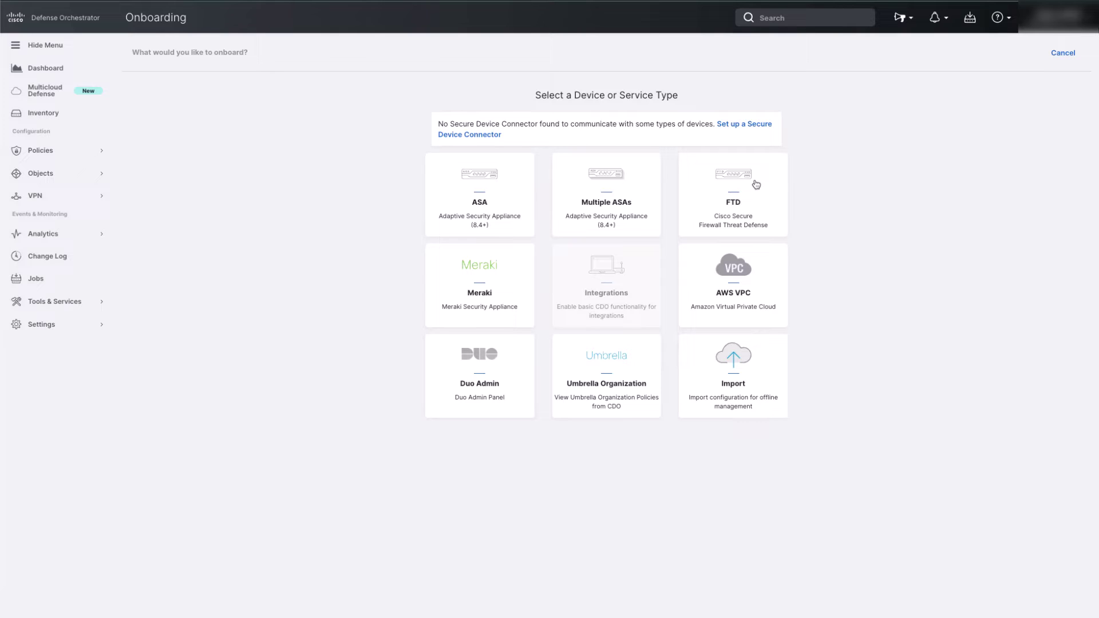
click(756, 184)
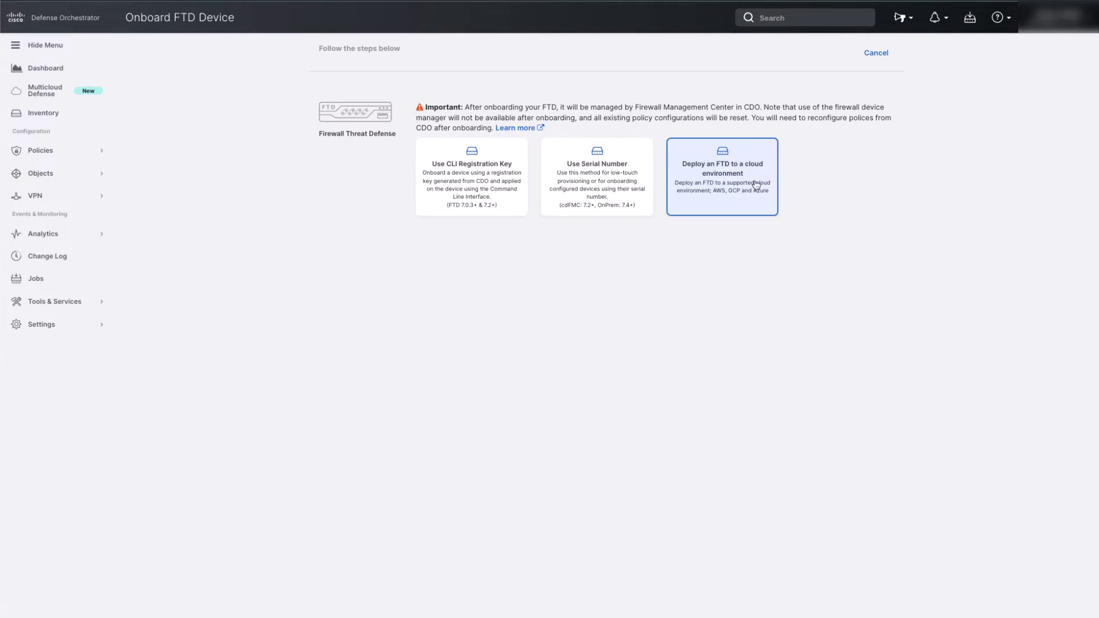
Step: Choose CLI registration key onboarding and name the device Uzair-FTDv
click(482, 176)
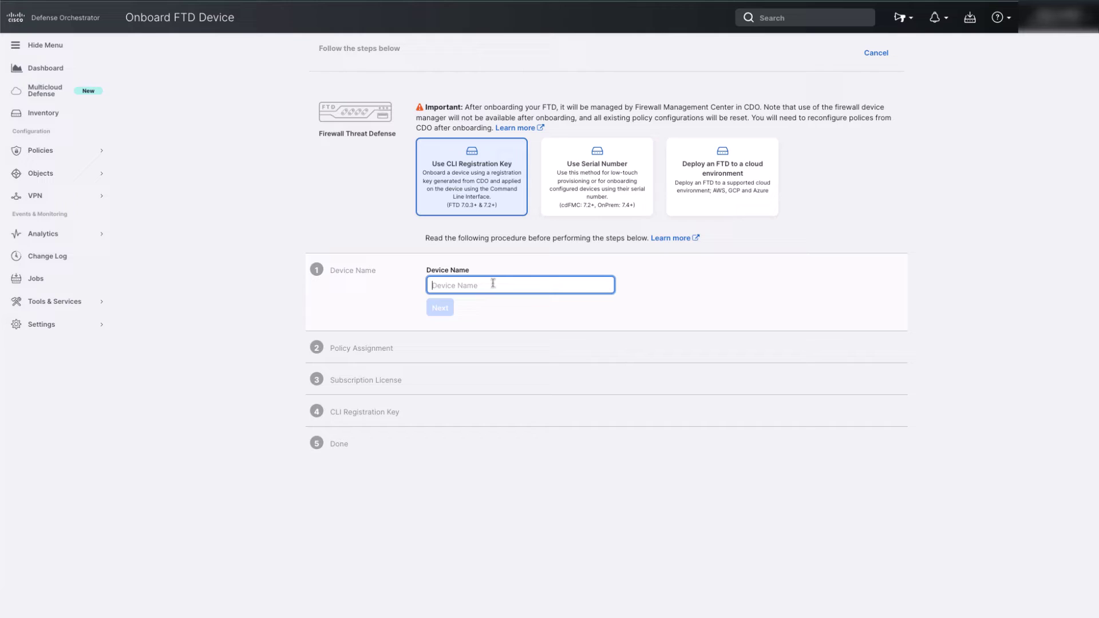
text(Uzair-FTD)
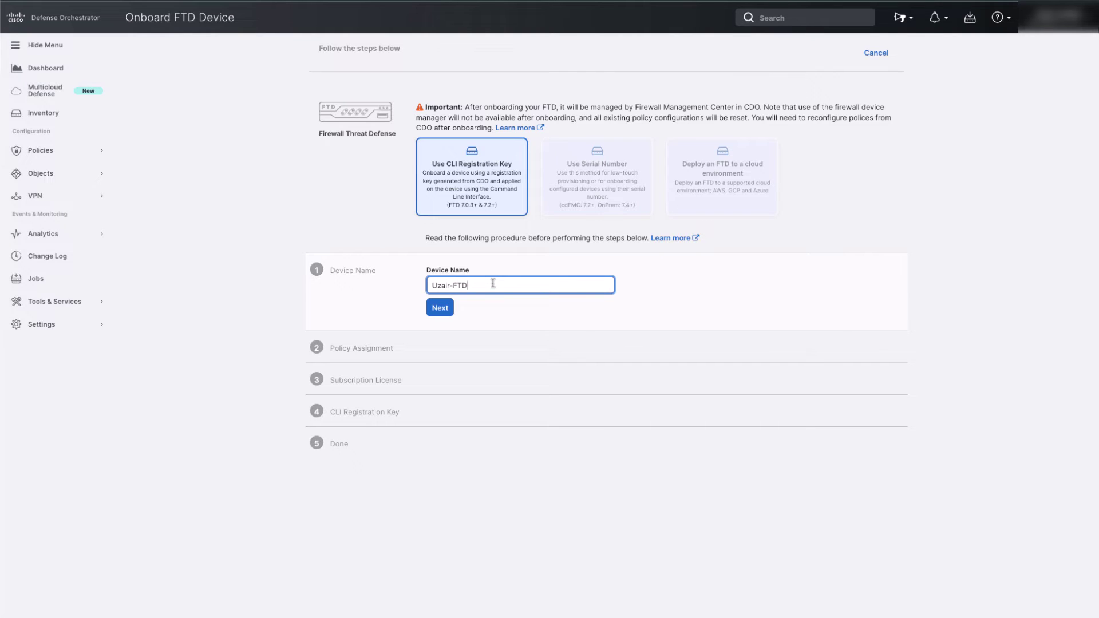
text(v)
click(440, 307)
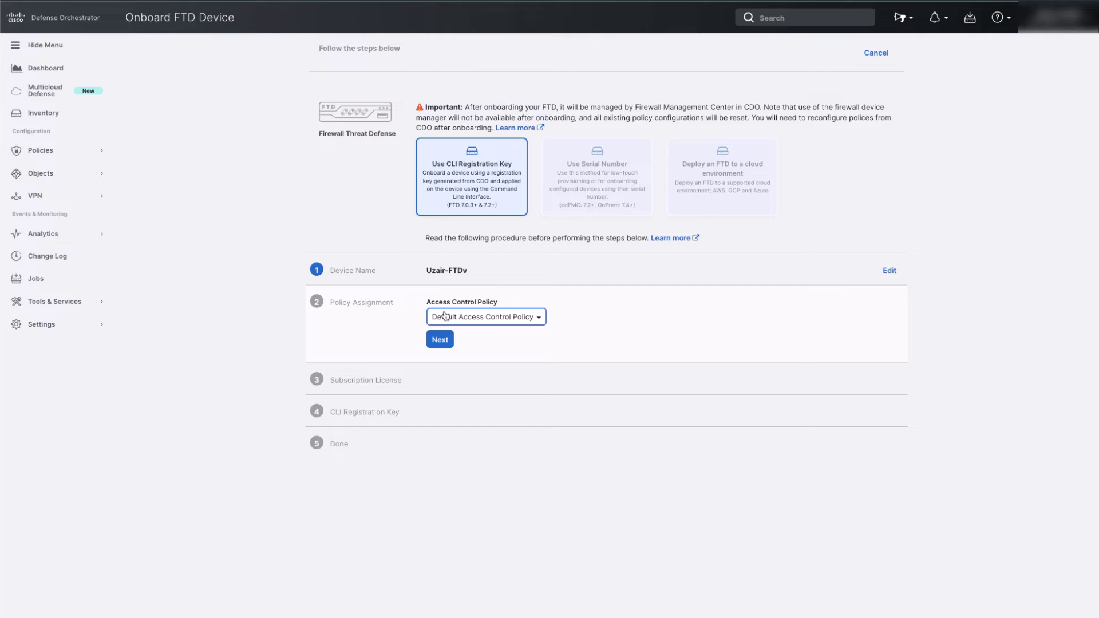
Step: Assign the Default Access Control Policy to the device
click(497, 323)
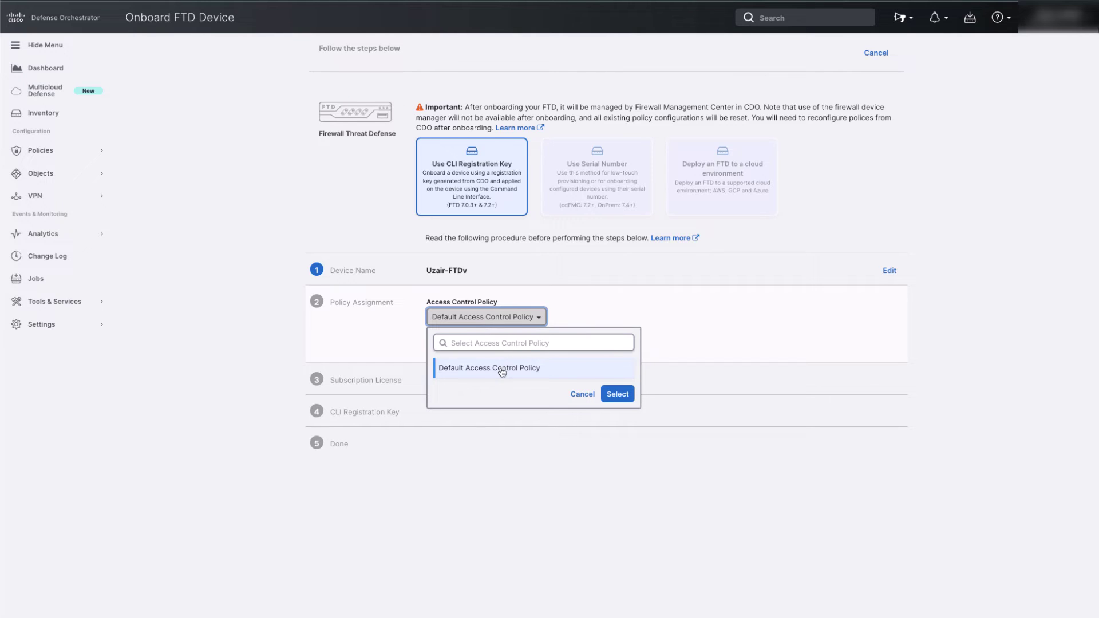
click(501, 372)
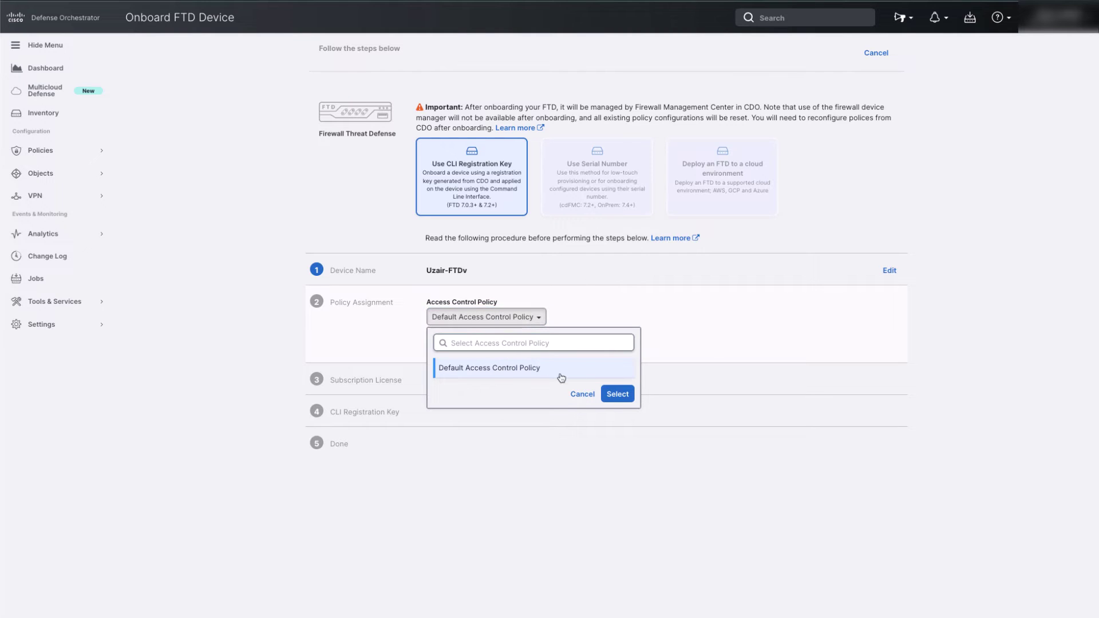
click(613, 400)
Step: Mark the FTD as a virtual device on the FTDv - Variable performance tier
click(440, 340)
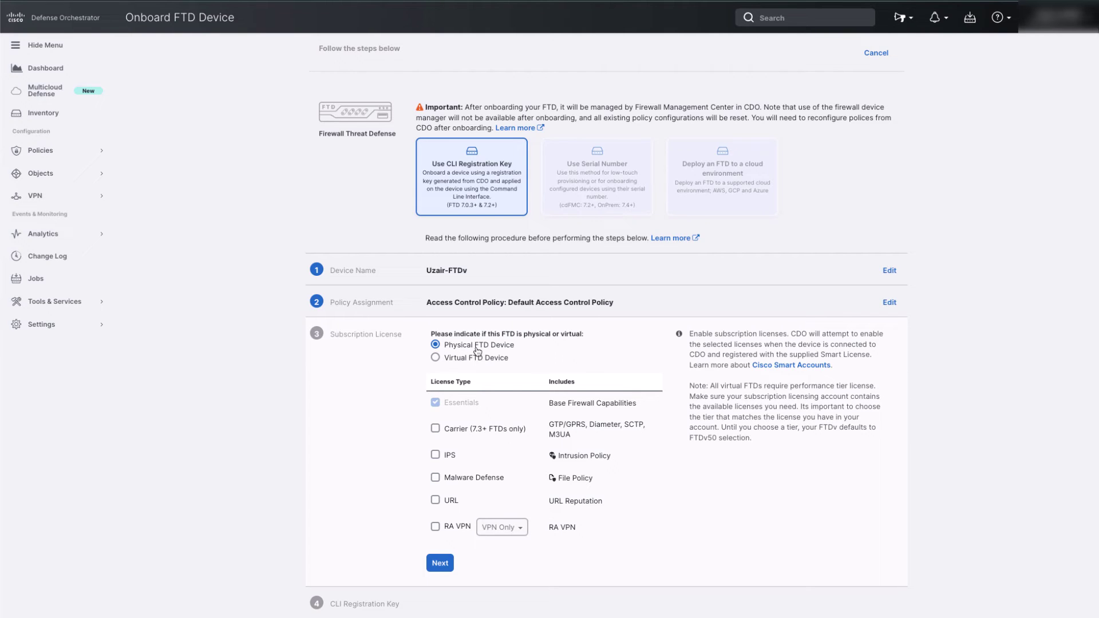
click(491, 359)
click(514, 385)
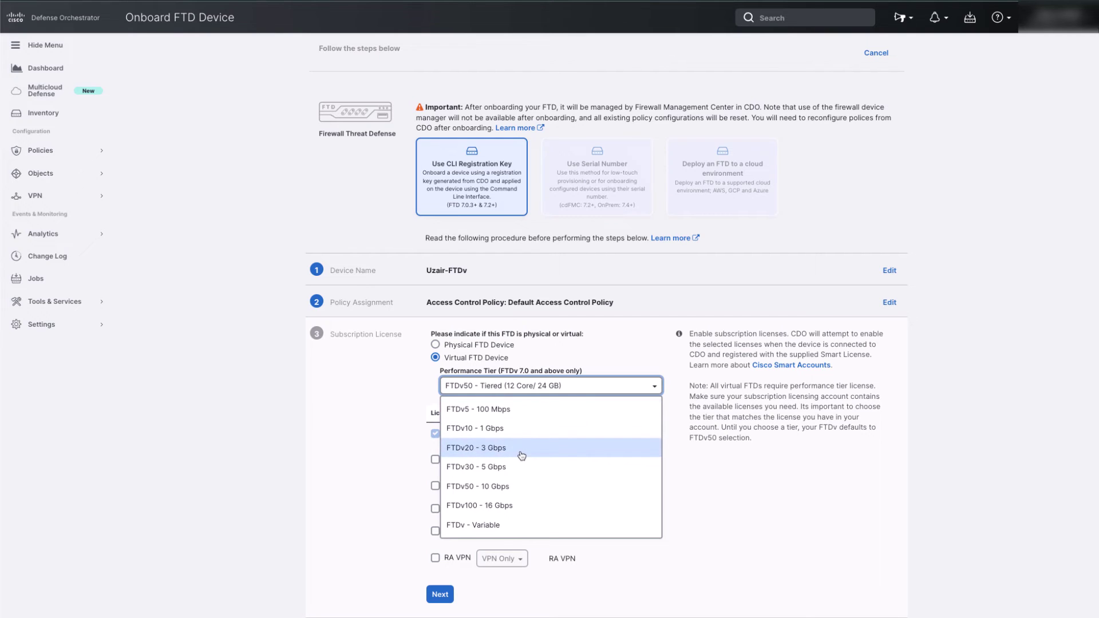
click(520, 525)
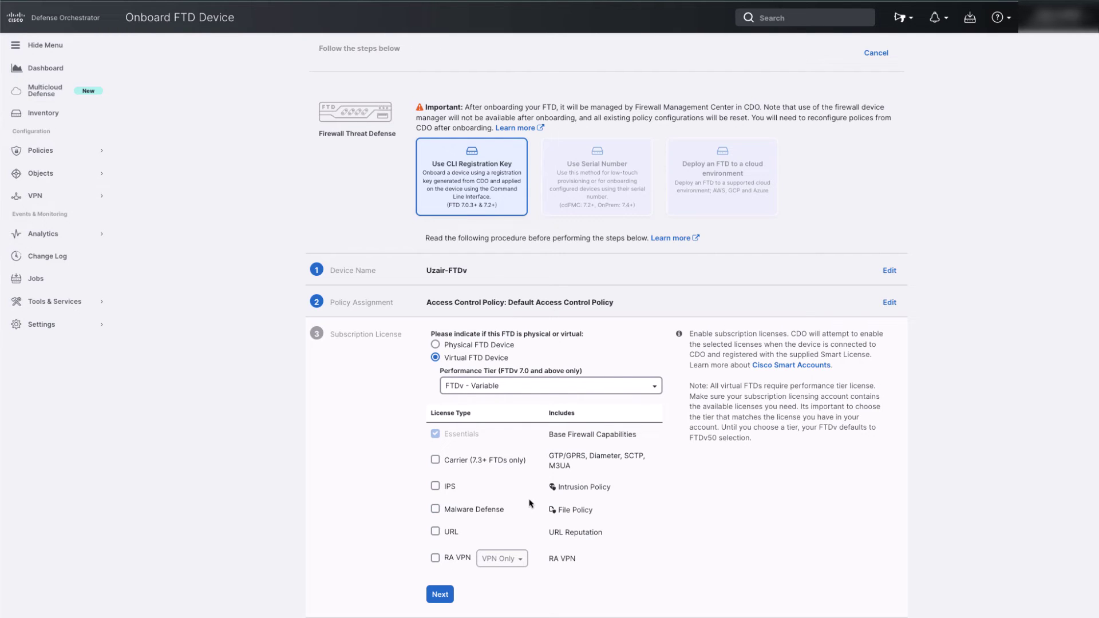
Step: Add the IPS, Malware Defense and URL licenses and save them
click(450, 488)
click(485, 513)
click(441, 533)
click(446, 595)
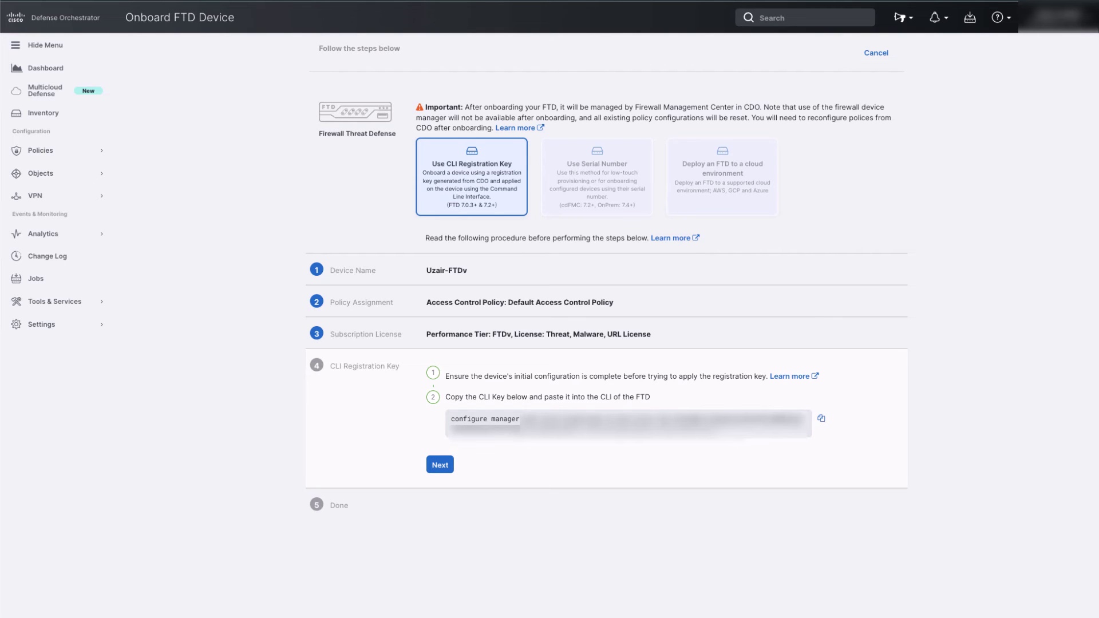
Step: Run the copied configure manager command in the FTD console, then check show managers for Pending
key(super+Tab)
key(super+v)
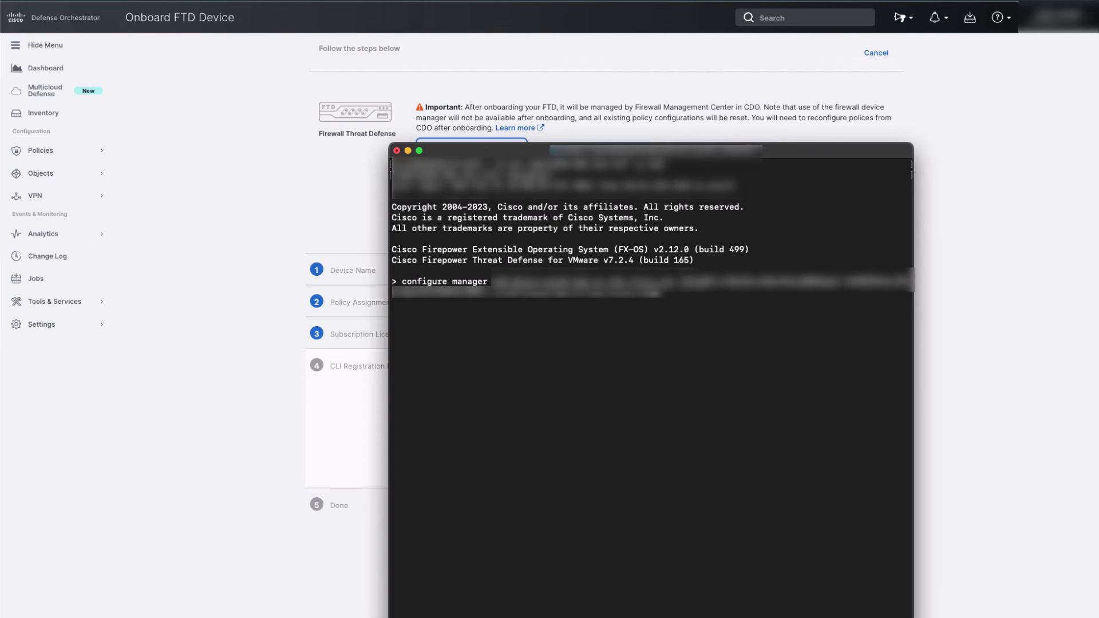
key(Return)
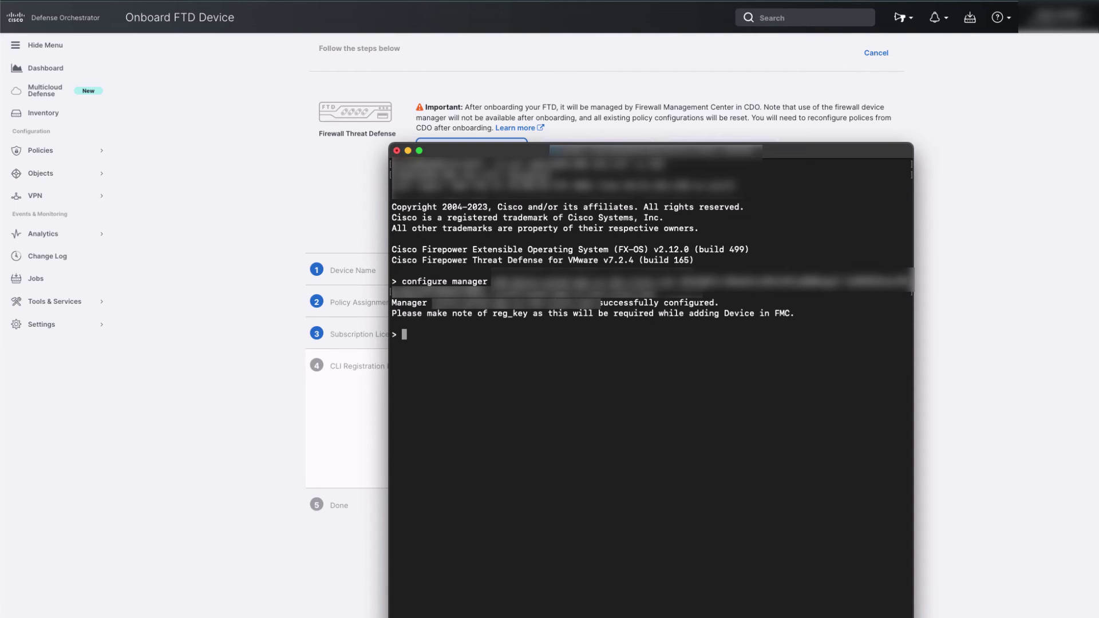
text(show managers)
key(Return)
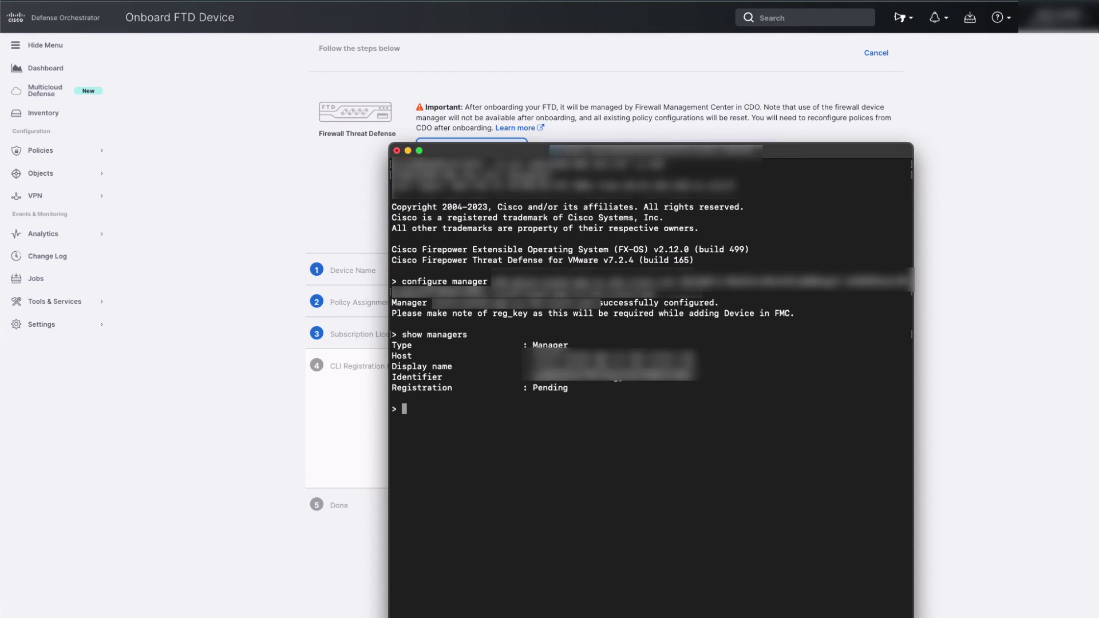
Step: Trigger Uzair-FTDv's registration, tag it with the Dallas-FTD label, and go to Inventory
click(279, 388)
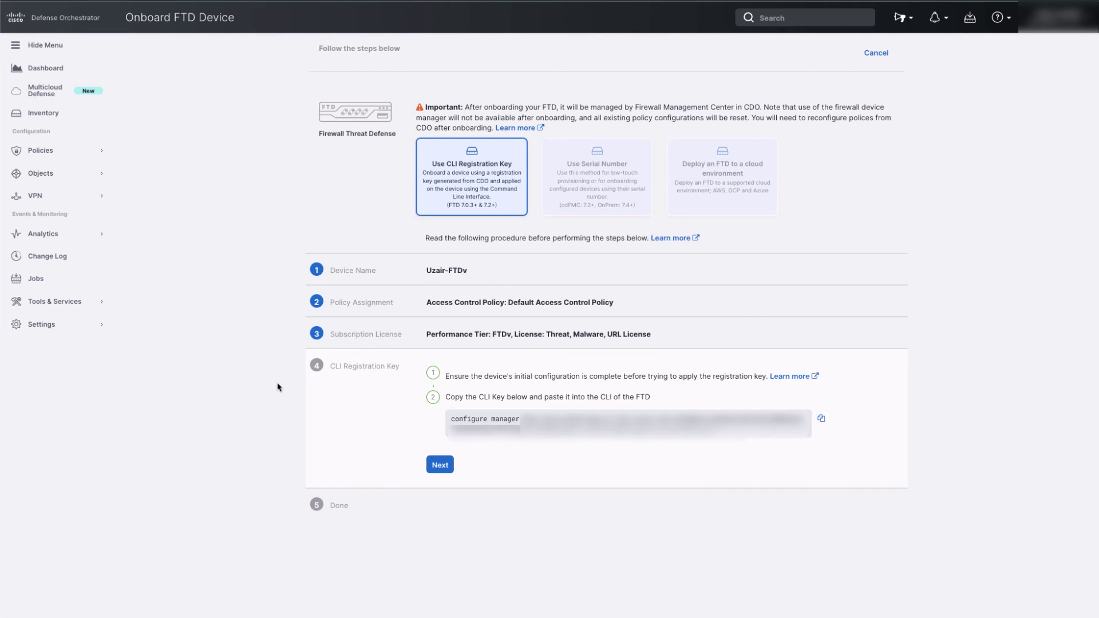
click(436, 465)
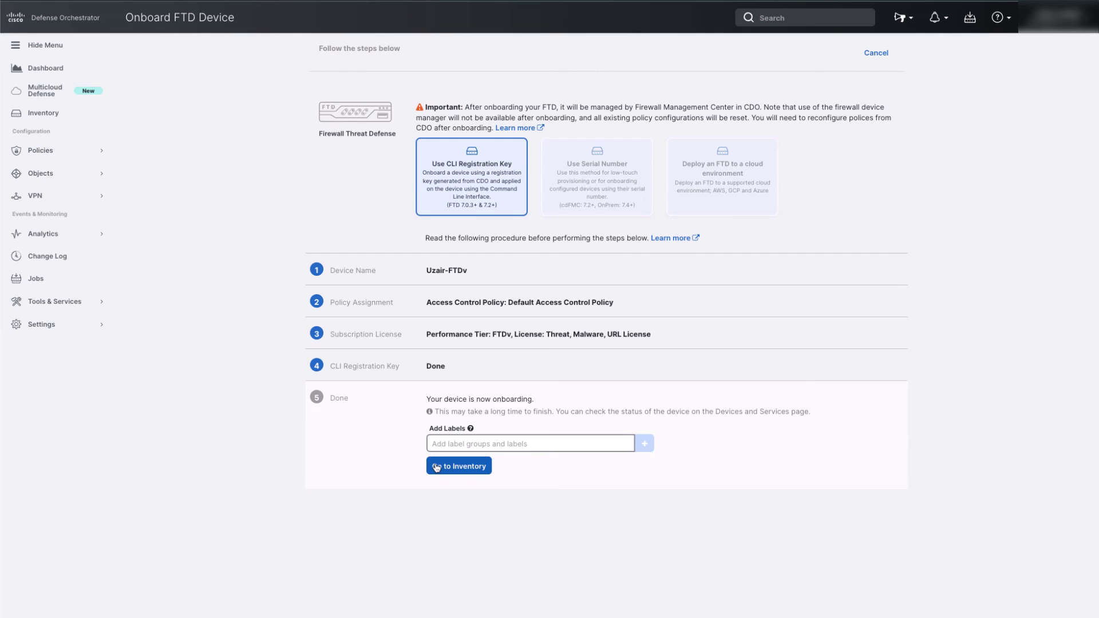
click(483, 446)
text(Da)
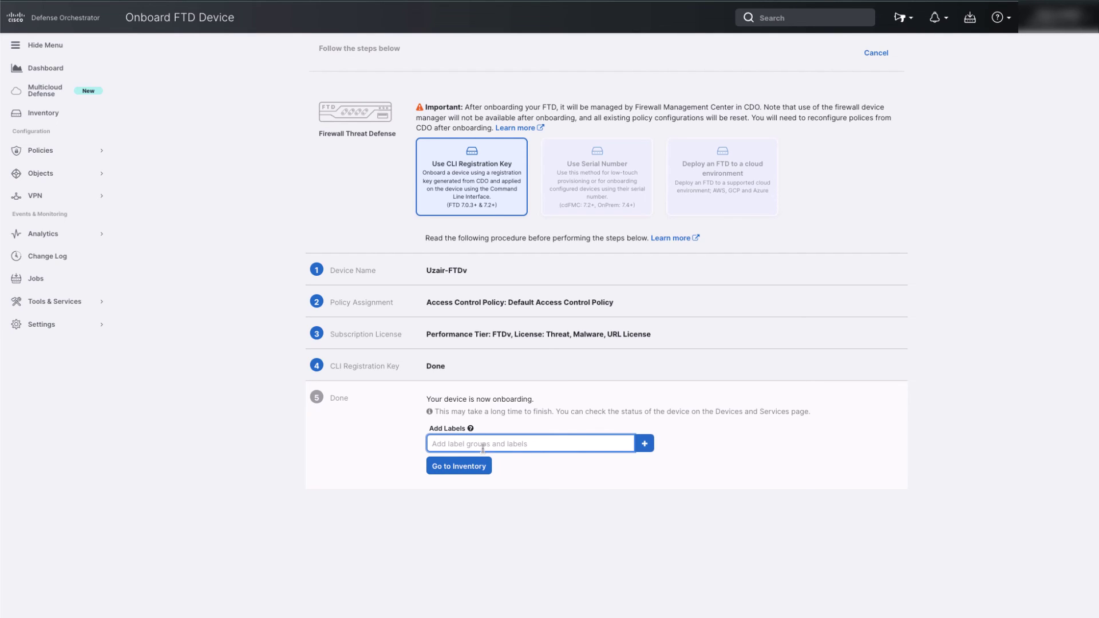
text(llas-FTD)
click(645, 444)
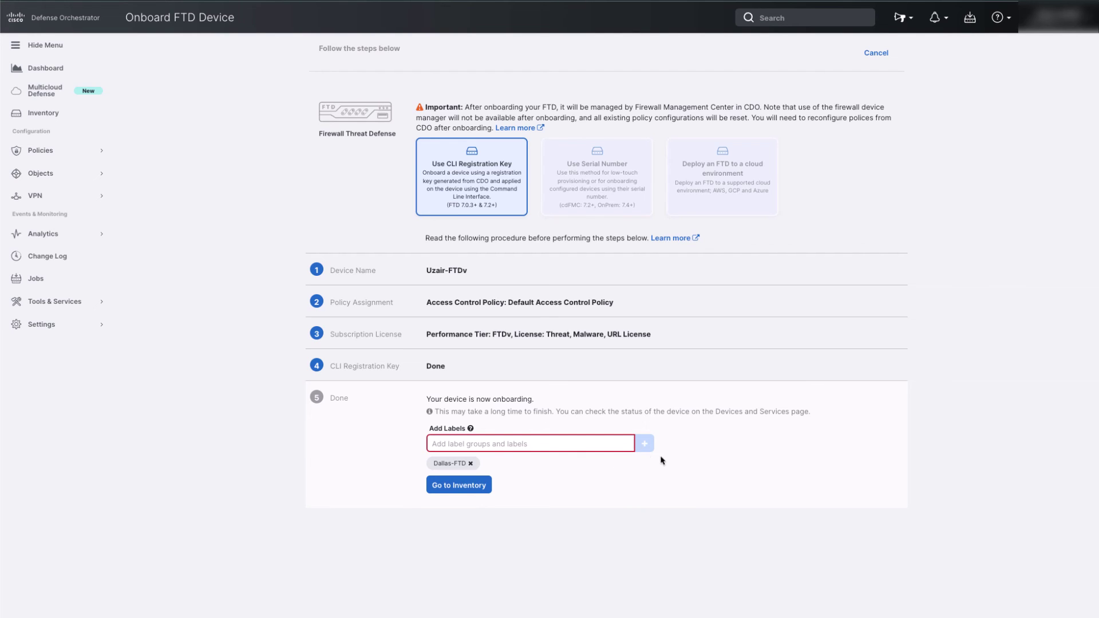
click(475, 484)
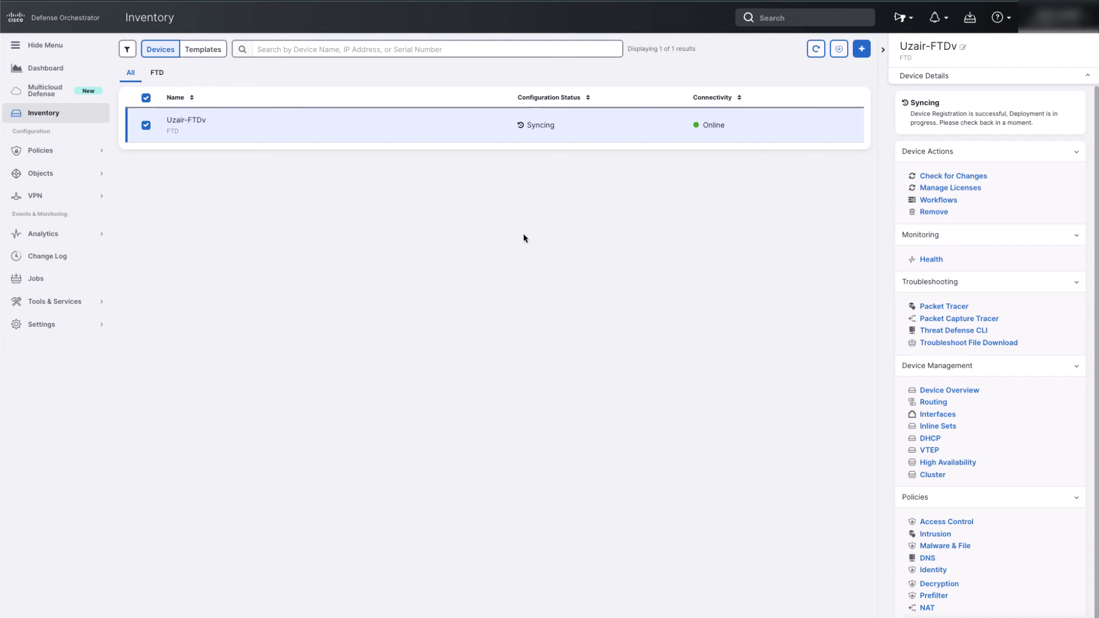
Step: Refresh the Inventory list and open Uzair-FTDv's details to confirm it is Synced and Online
click(905, 180)
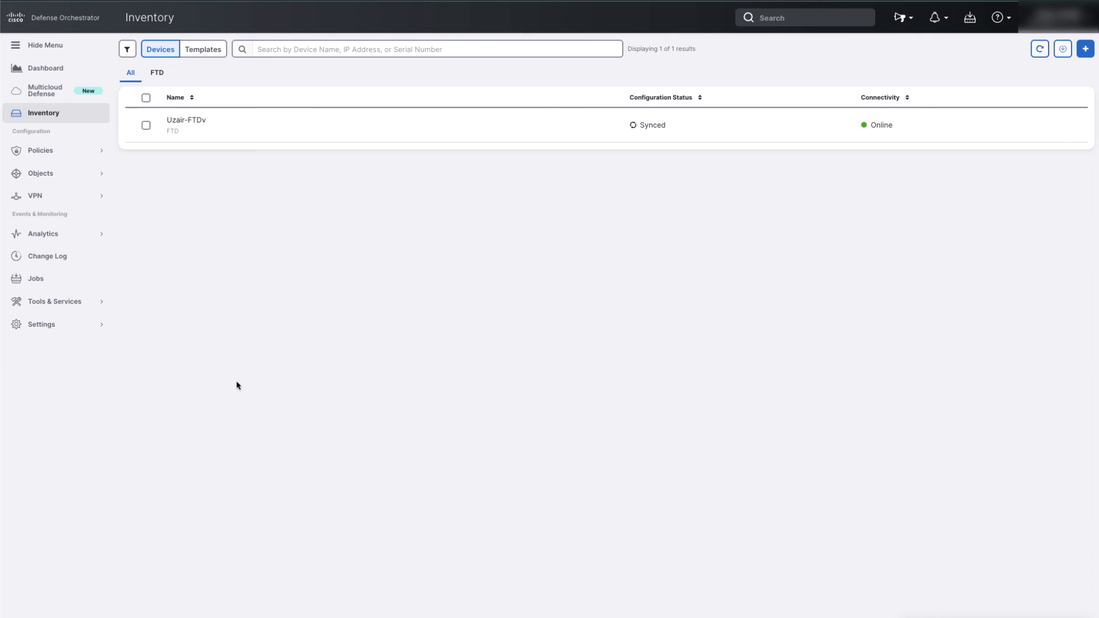
click(655, 139)
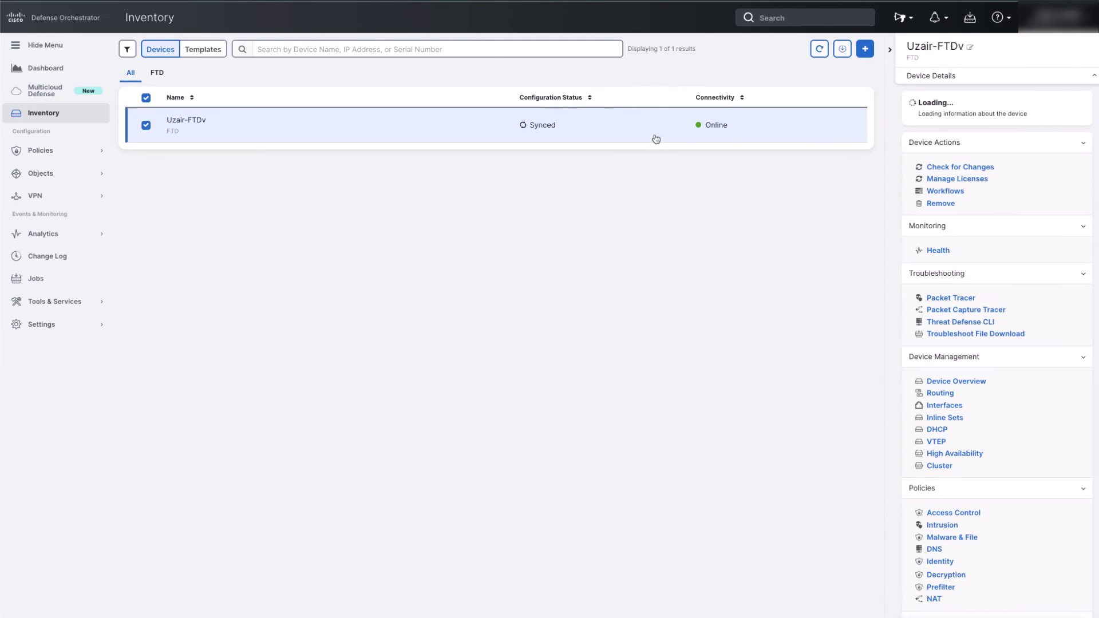